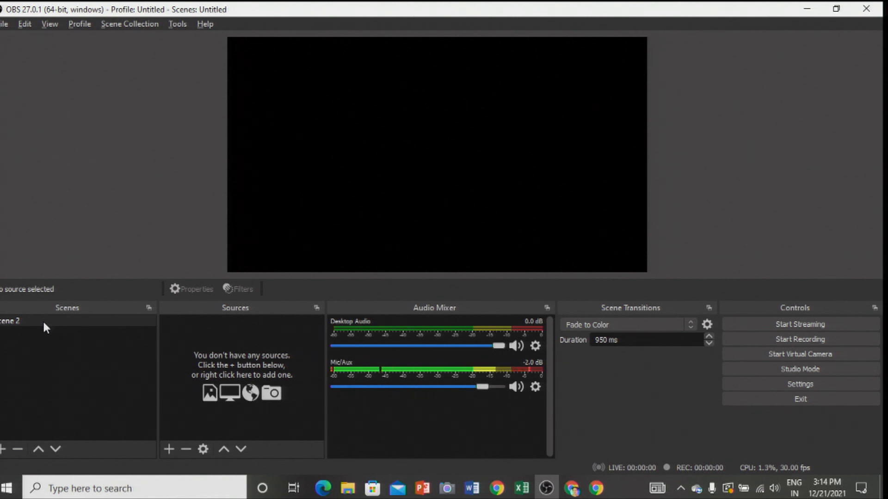
- Rename the existing scene, Scene 2, as Lecture in ANN
{"action": "right_click", "coordinate": [43, 320]}
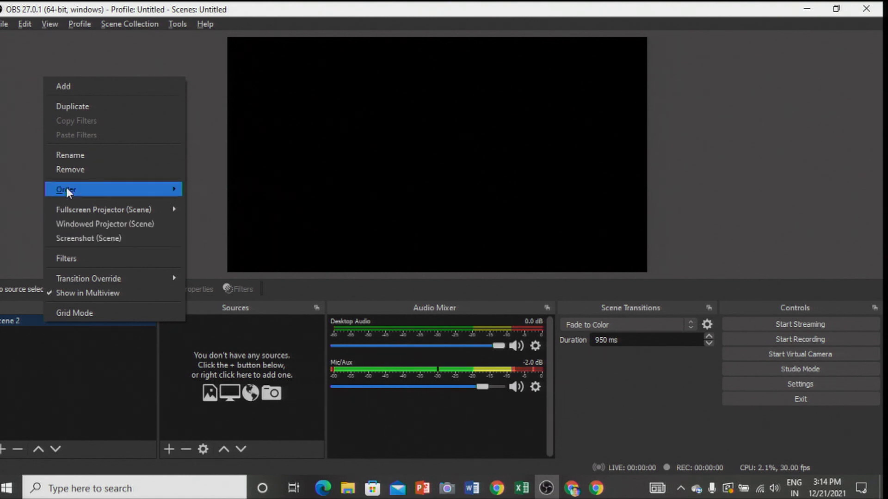
{"action": "left_click", "coordinate": [71, 156]}
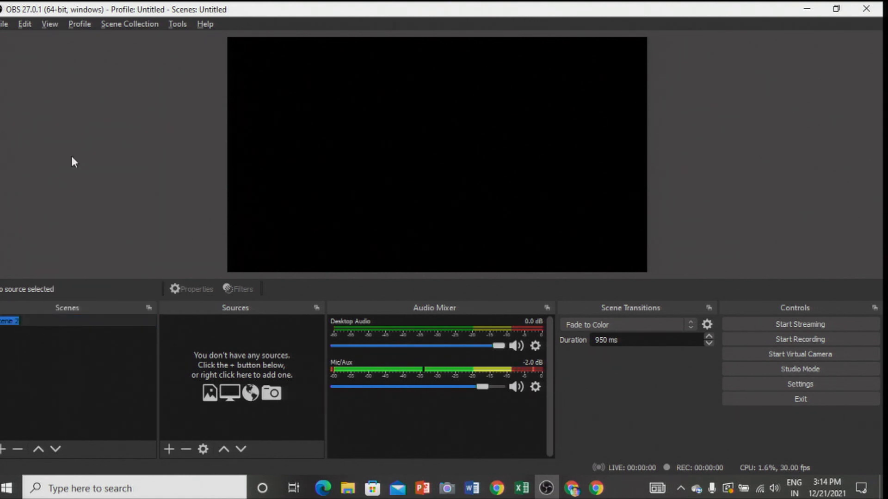
{"action": "key", "text": "BackSpace"}
{"action": "type", "text": "Picture i"}
{"action": "type", "text": "n ANN"}
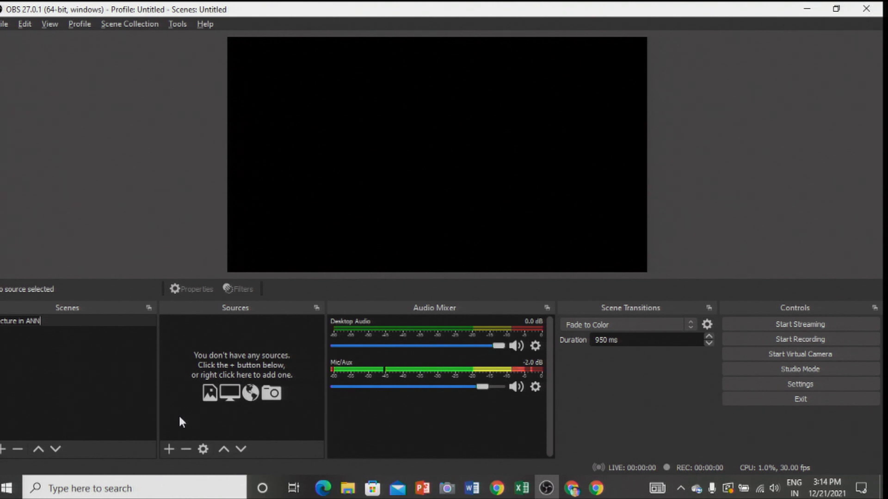
- Add a new Image source named MOON to the Lecture in ANN scene
{"action": "left_click", "coordinate": [169, 450]}
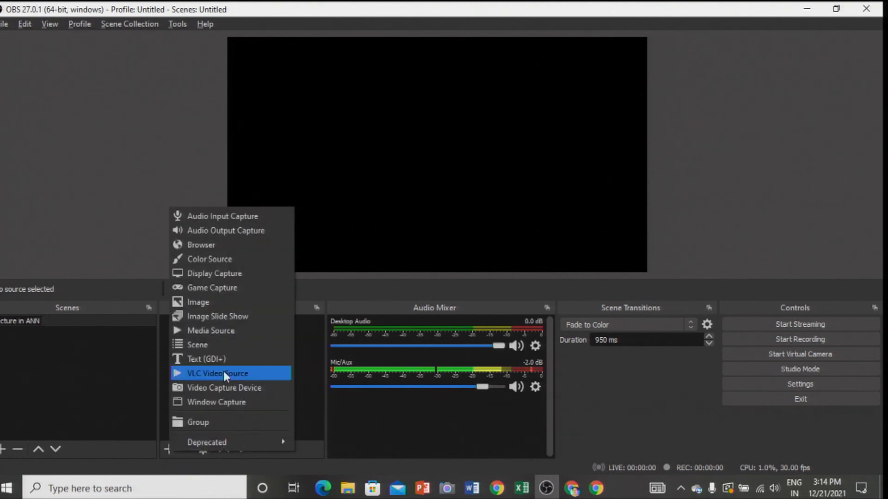
{"action": "left_click", "coordinate": [203, 303]}
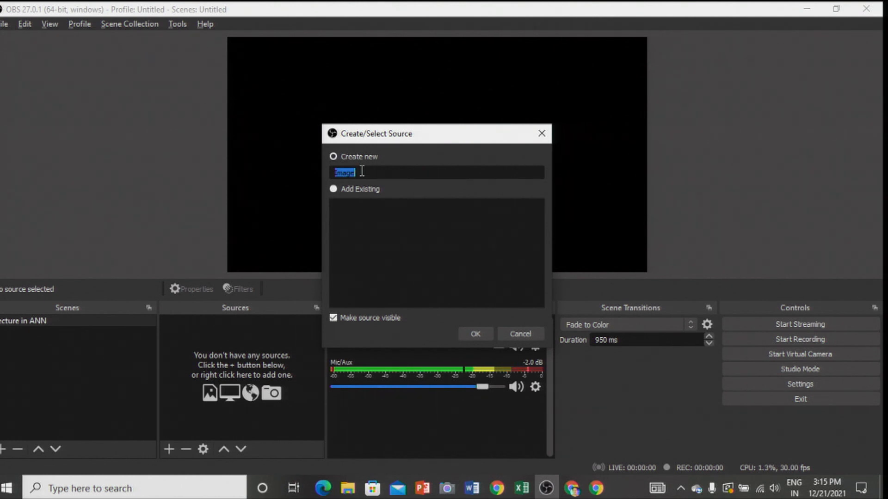
{"action": "type", "text": "MOON"}
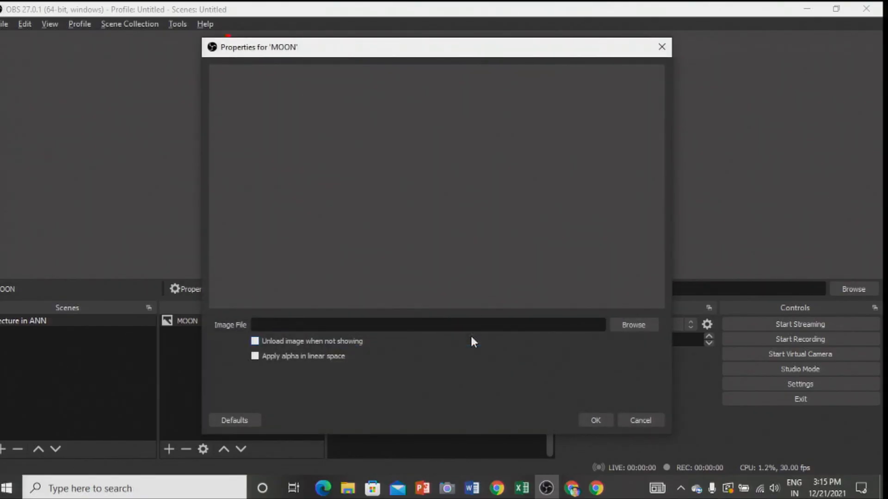
- Load bwmoon.jpg from the Documents folder as the MOON source's image file
{"action": "left_click", "coordinate": [632, 325]}
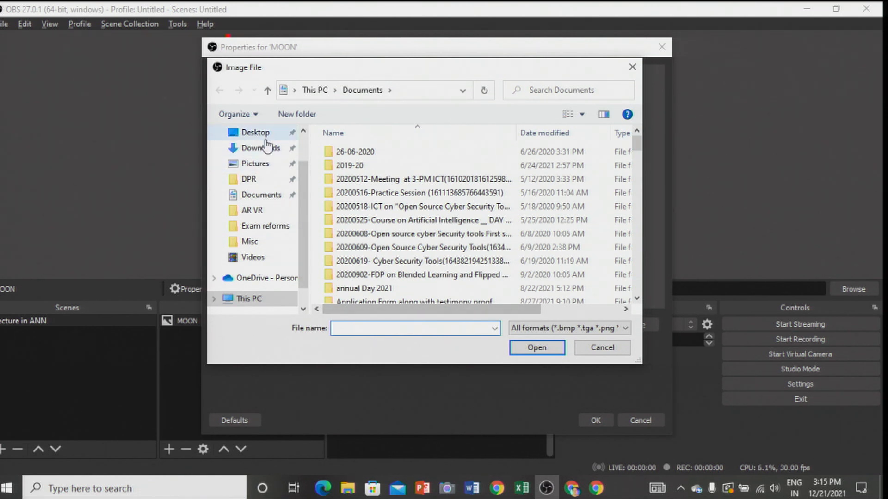
{"action": "left_click", "coordinate": [273, 194]}
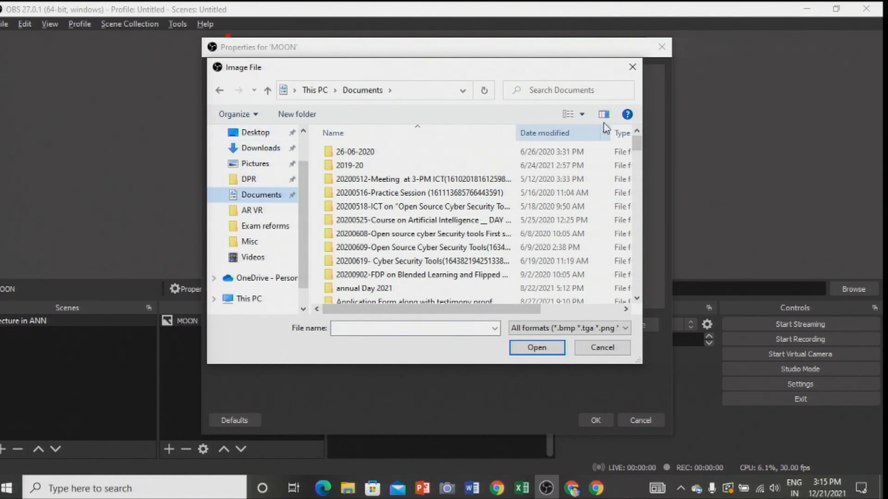
{"action": "left_click_drag", "start_coordinate": [638, 140], "coordinate": [654, 240]}
{"action": "left_click", "coordinate": [361, 244]}
{"action": "left_click", "coordinate": [533, 351]}
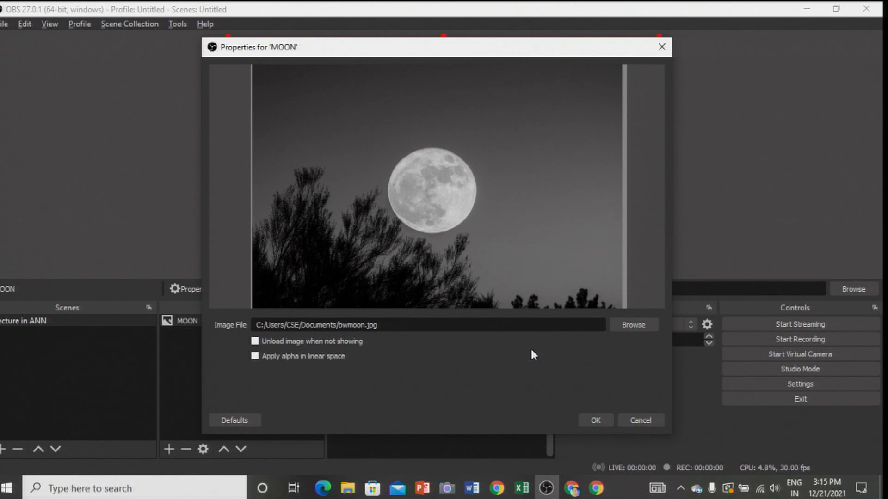
{"action": "left_click", "coordinate": [595, 421]}
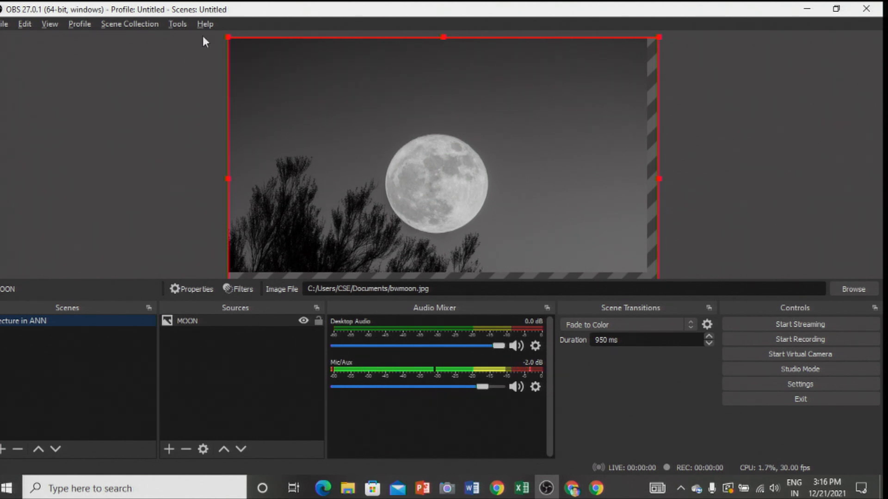
- Shrink the moon image to a small thumbnail and place it in the canvas's upper-right corner
{"action": "left_click_drag", "start_coordinate": [229, 36], "coordinate": [448, 81]}
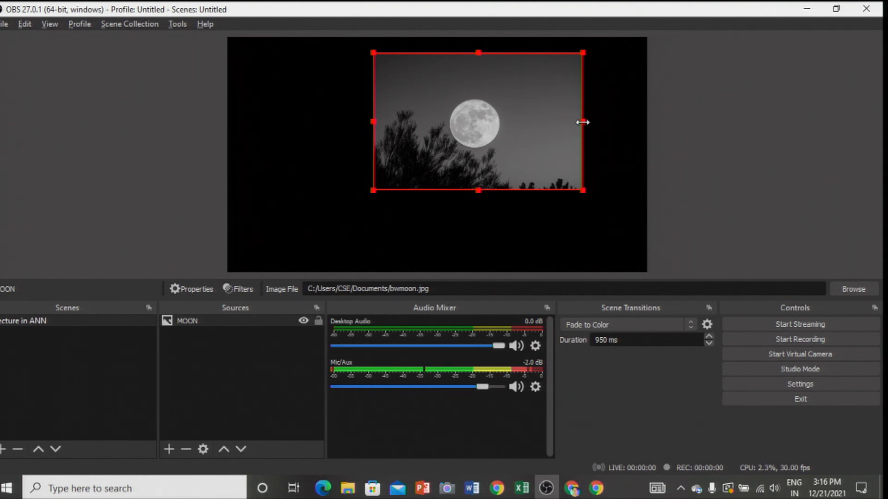
{"action": "left_click_drag", "start_coordinate": [582, 122], "coordinate": [579, 99]}
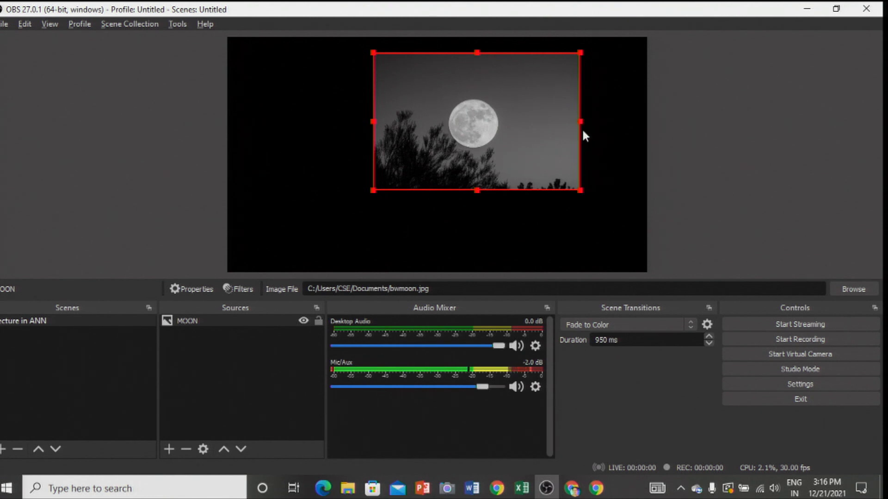
{"action": "left_click_drag", "start_coordinate": [581, 121], "coordinate": [496, 128]}
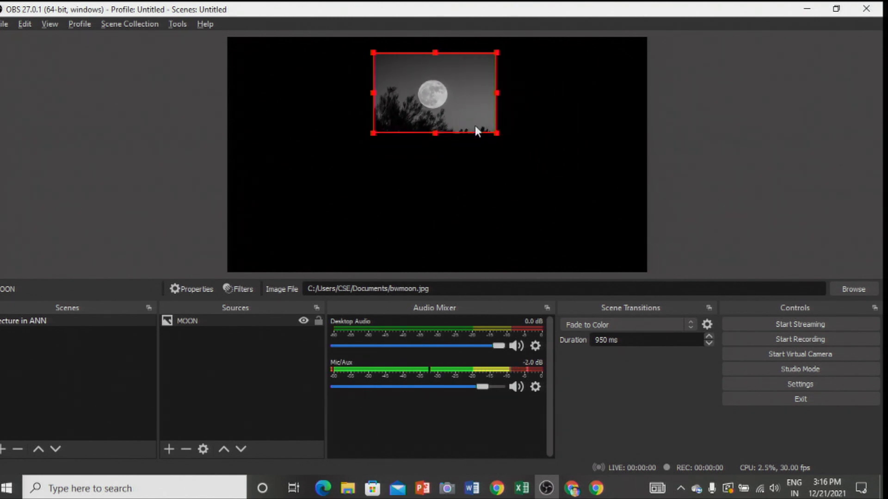
{"action": "left_click_drag", "start_coordinate": [473, 97], "coordinate": [619, 88]}
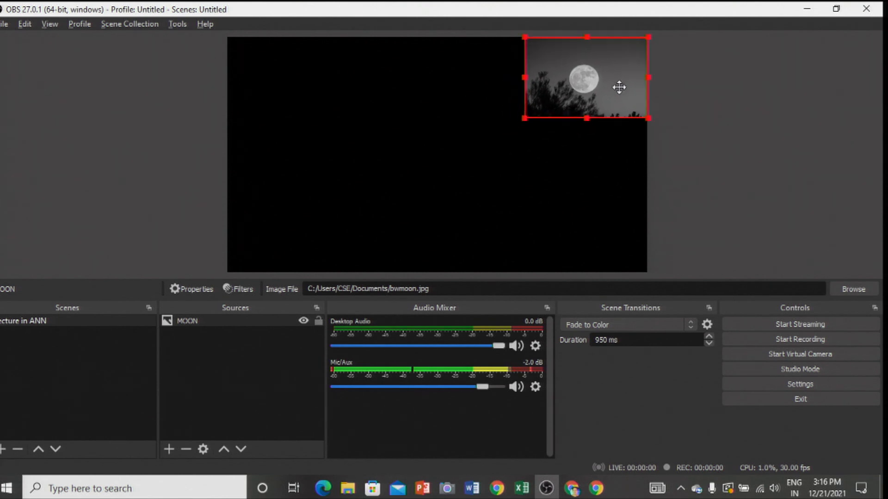
{"action": "left_click", "coordinate": [575, 165]}
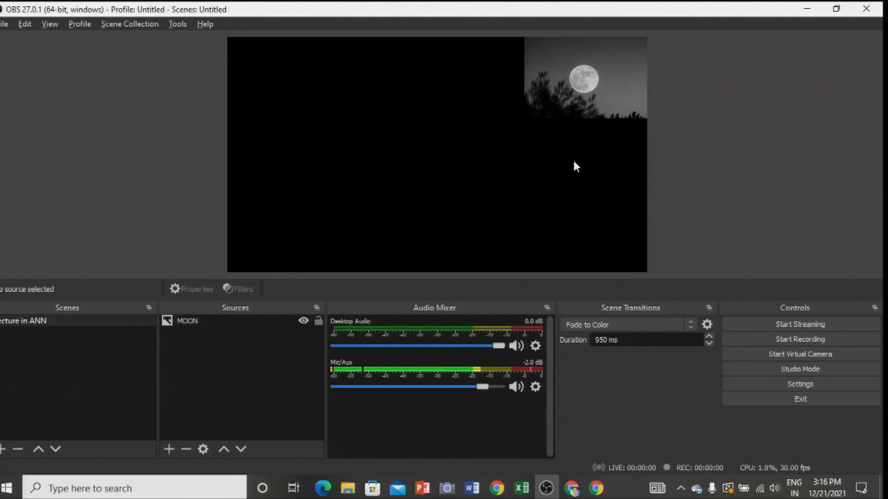
- Add a new Text (GDI+) source named hello to the scene
{"action": "left_click", "coordinate": [168, 449]}
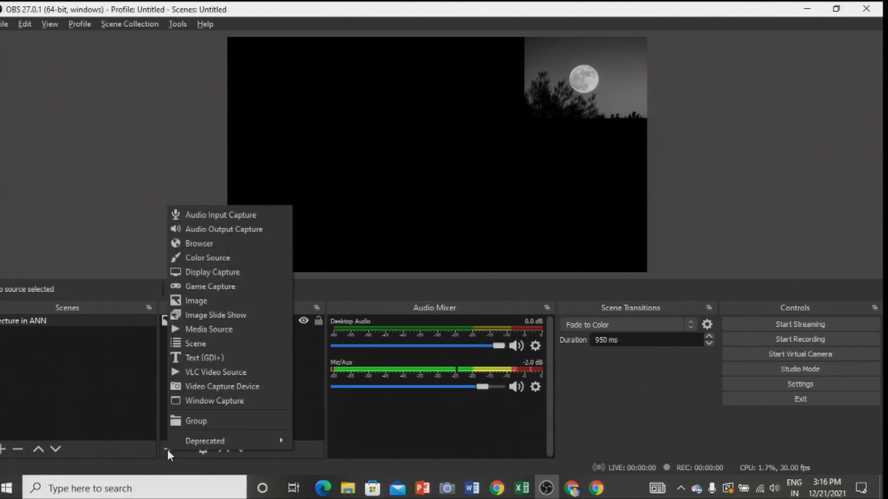
{"action": "left_click", "coordinate": [194, 357]}
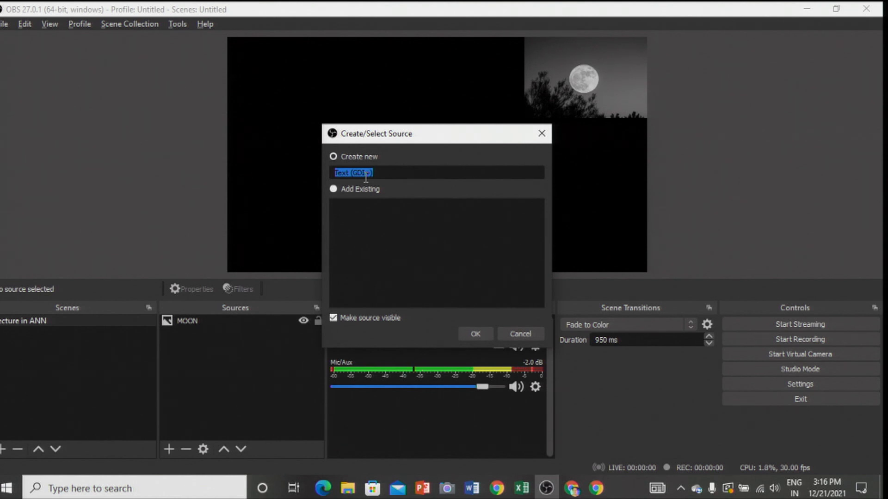
{"action": "type", "text": "hello"}
{"action": "left_click", "coordinate": [476, 333]}
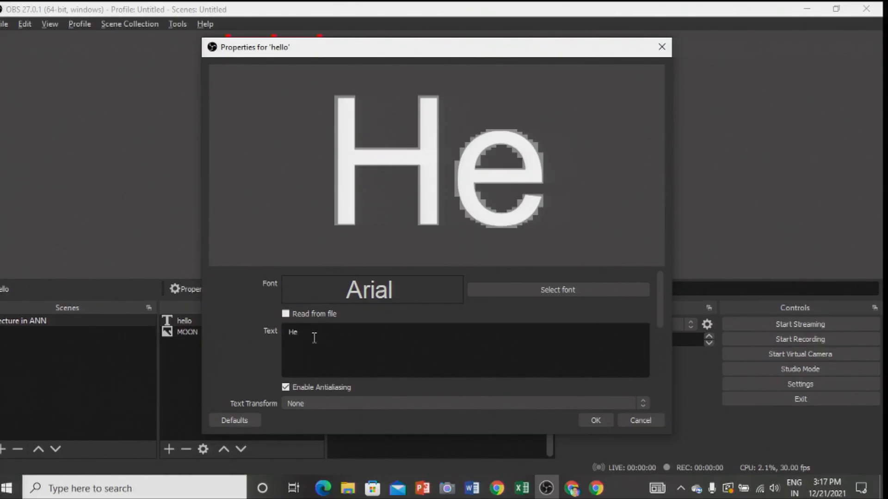
- Set the hello source's text to "Hello participants"
{"action": "type", "text": "llo par"}
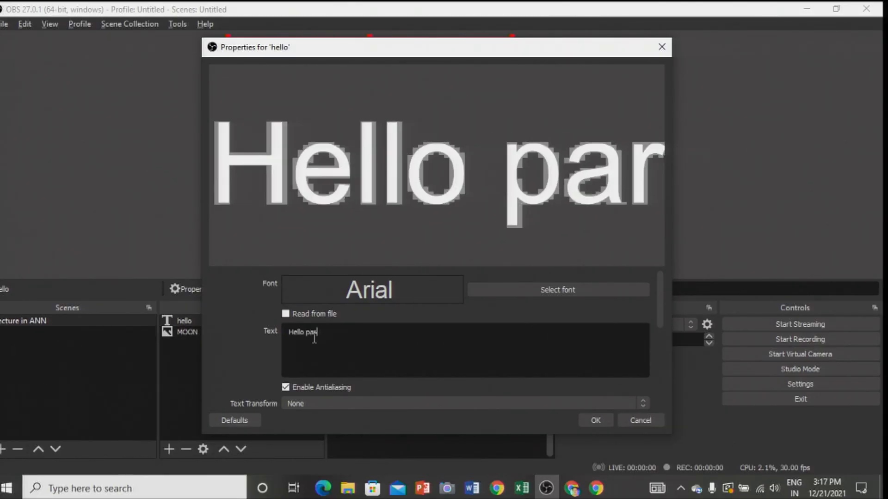
{"action": "type", "text": "ticipants"}
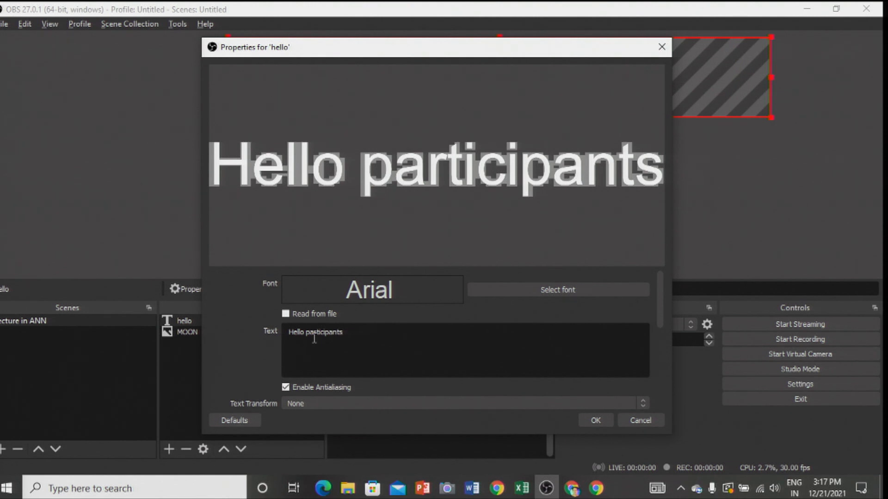
{"action": "left_click", "coordinate": [594, 420]}
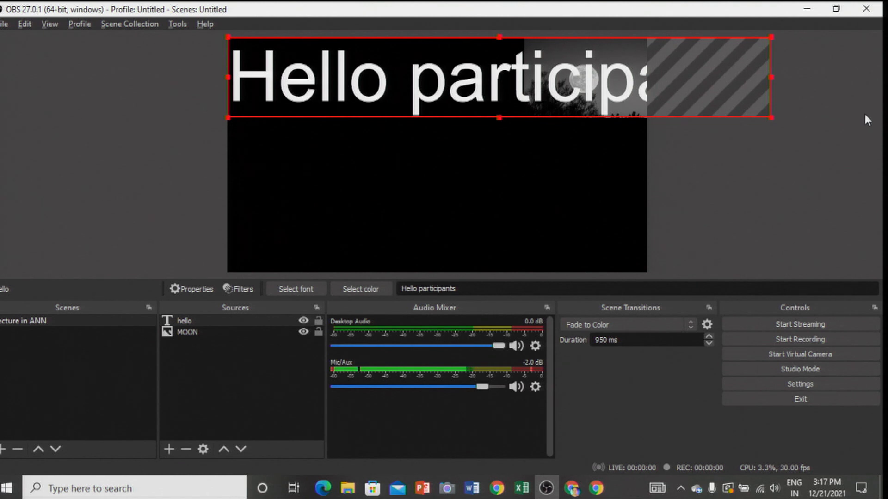
- Shrink the "Hello participants" text to fit beside the moon image near the canvas's upper-left corner, and color it dark red (#aa0000)
{"action": "left_click_drag", "start_coordinate": [768, 116], "coordinate": [253, 76]}
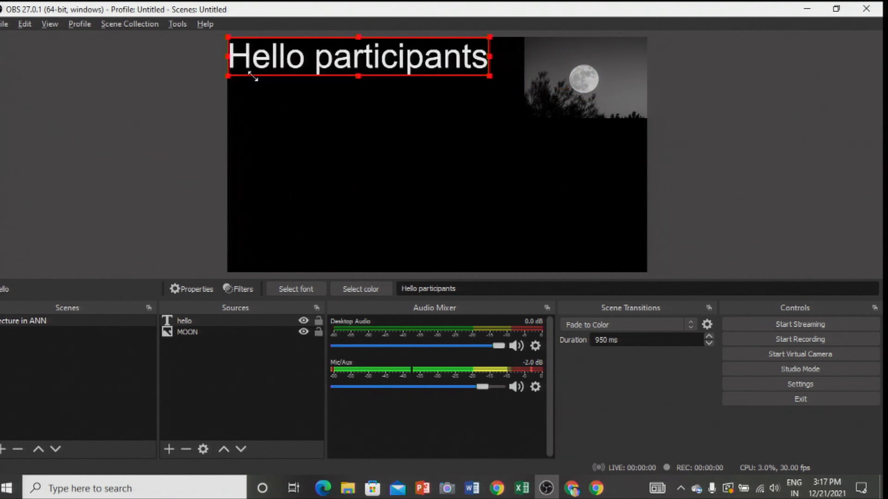
{"action": "left_click_drag", "start_coordinate": [312, 37], "coordinate": [326, 53]}
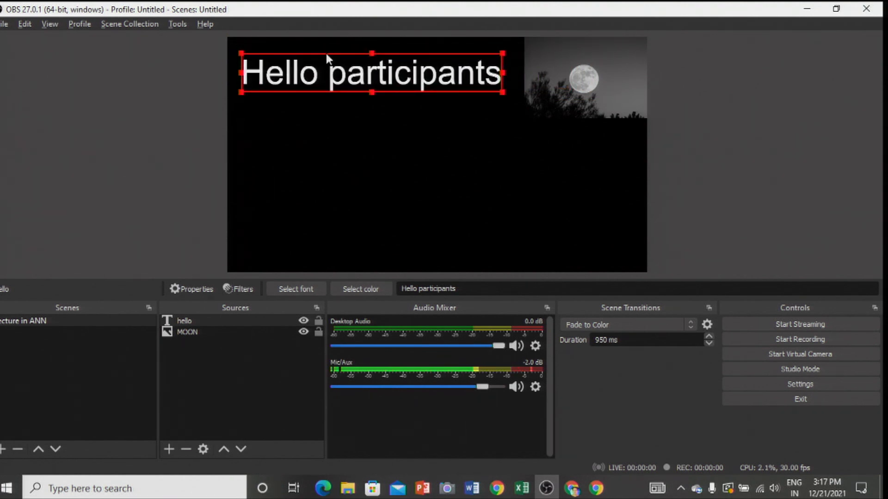
{"action": "left_click", "coordinate": [362, 290]}
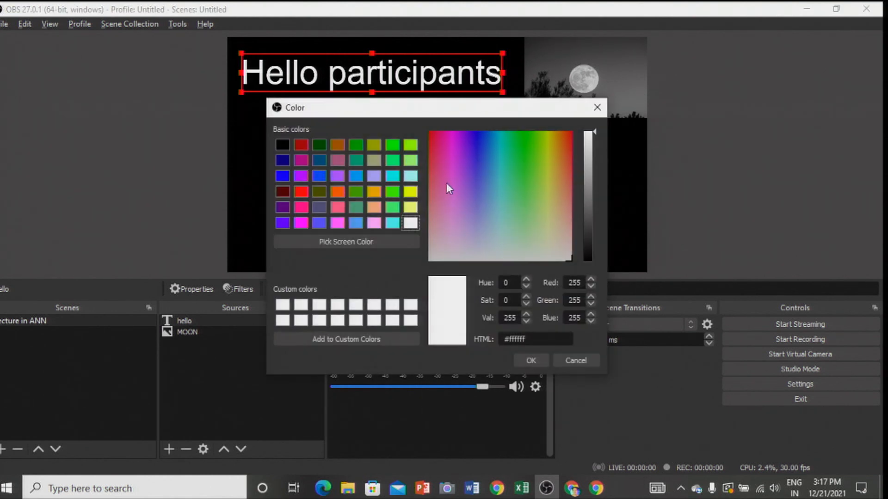
{"action": "left_click", "coordinate": [301, 146]}
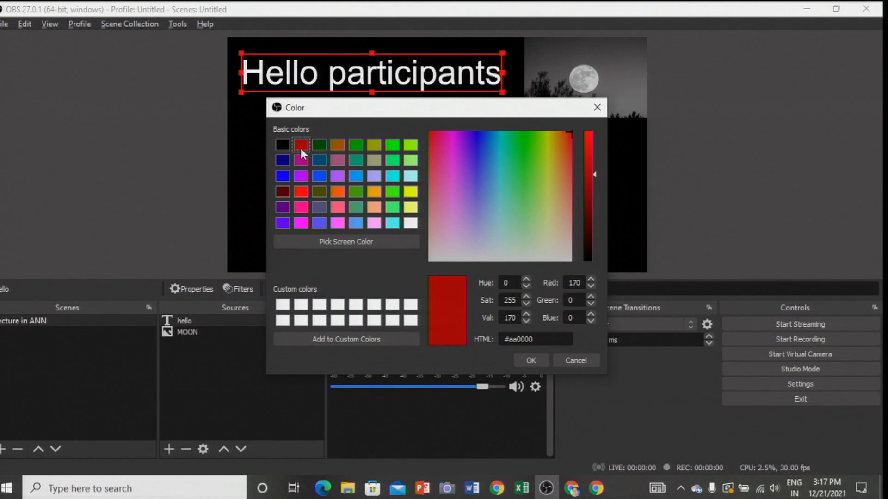
{"action": "left_click", "coordinate": [532, 361]}
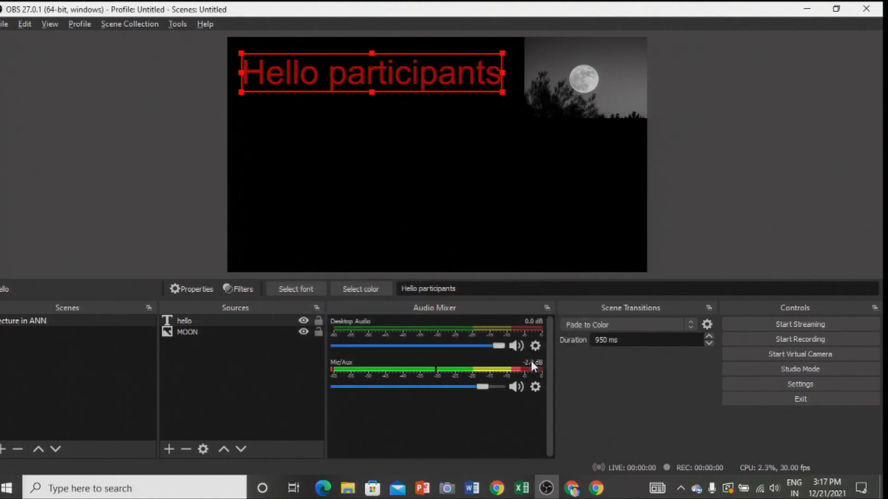
{"action": "left_click", "coordinate": [357, 207]}
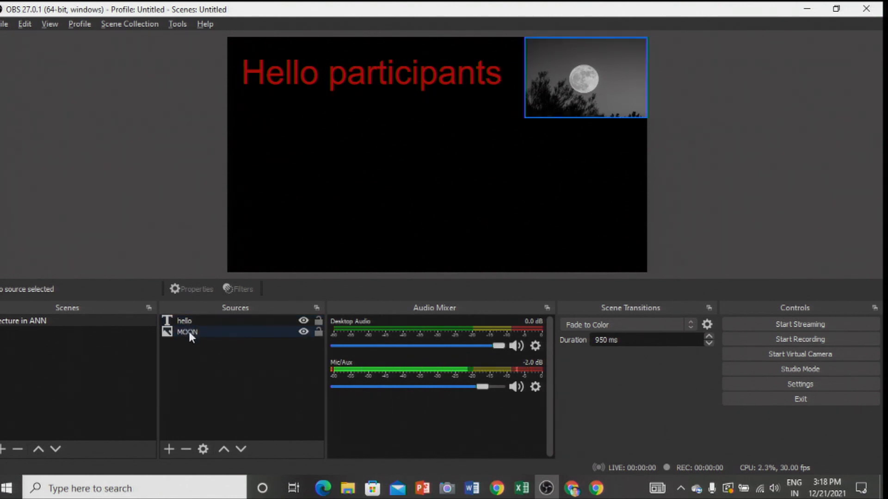
- Move MOON above hello in the source order and enlarge the moon image over most of the canvas, aligned to its upper-left corner
{"action": "left_click", "coordinate": [189, 334]}
{"action": "left_click_drag", "start_coordinate": [187, 332], "coordinate": [187, 317]}
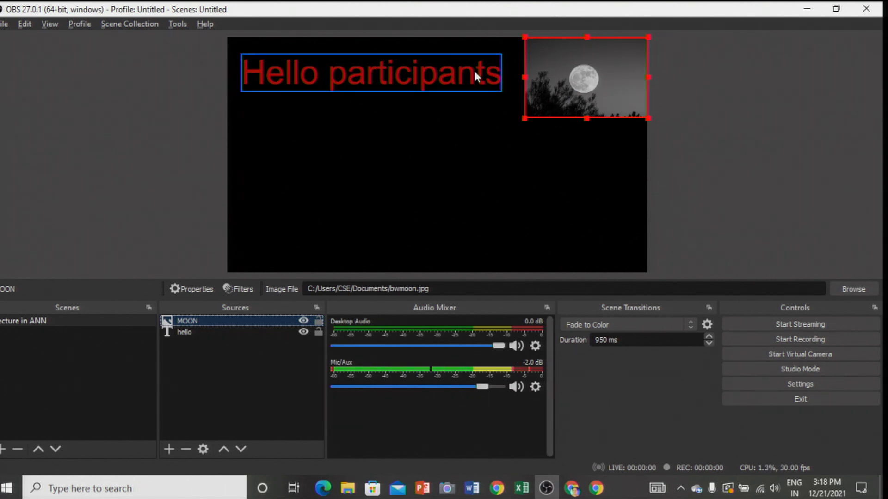
{"action": "left_click_drag", "start_coordinate": [525, 118], "coordinate": [231, 163]}
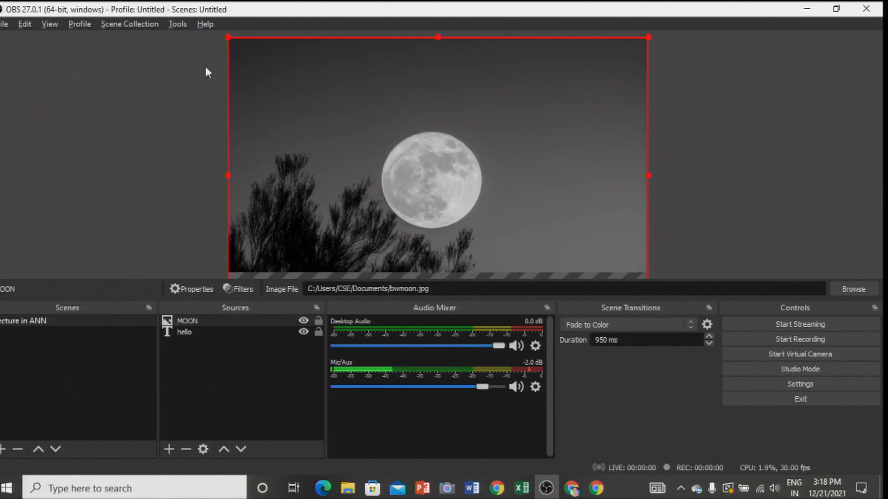
{"action": "left_click_drag", "start_coordinate": [227, 33], "coordinate": [282, 69]}
{"action": "left_click_drag", "start_coordinate": [369, 109], "coordinate": [324, 79]}
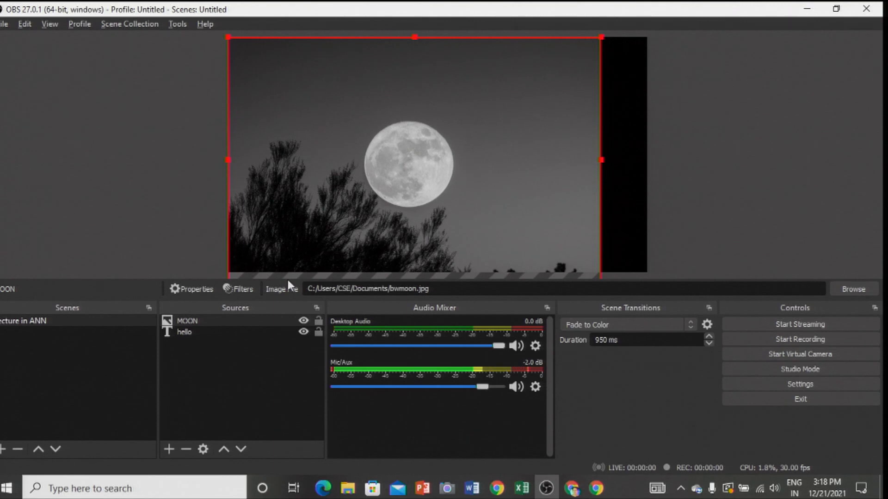
- Move the hello text source above MOON in the source order, then select the moon image
{"action": "left_click", "coordinate": [188, 333]}
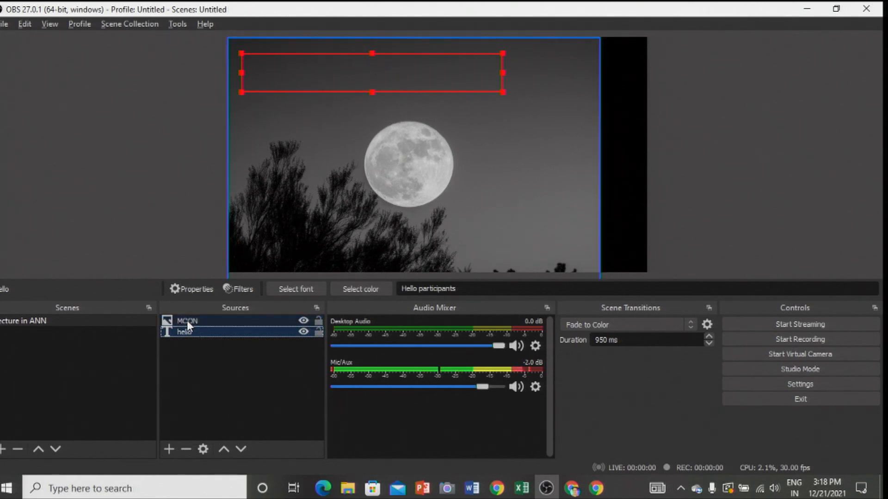
{"action": "left_click_drag", "start_coordinate": [185, 331], "coordinate": [184, 315]}
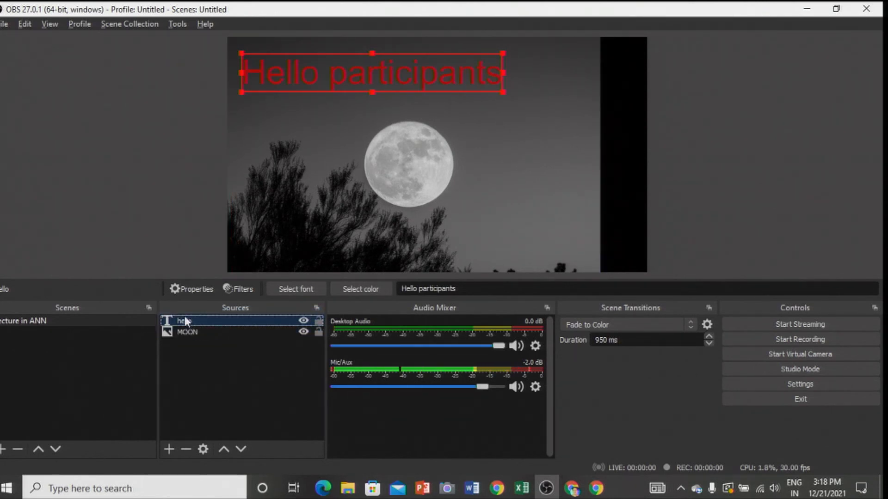
{"action": "left_click", "coordinate": [516, 147]}
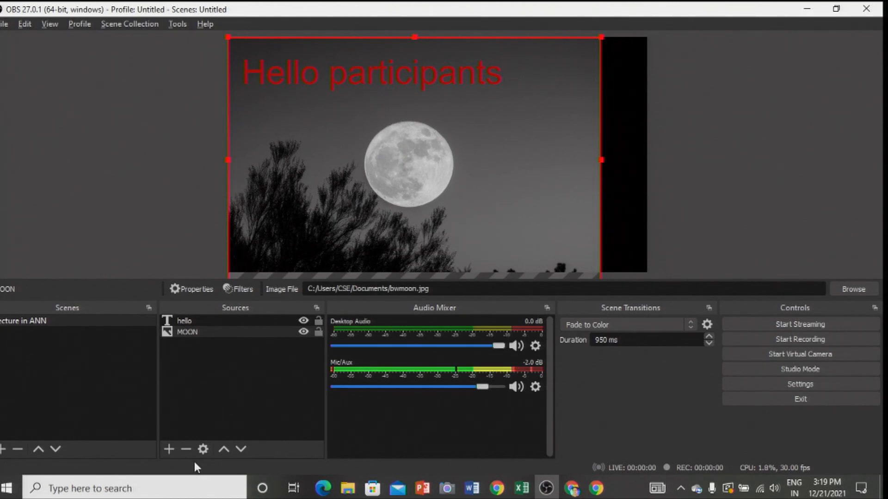
- Add a Video Capture Device source and place its small webcam picture in the canvas's lower-right corner
{"action": "left_click", "coordinate": [169, 450]}
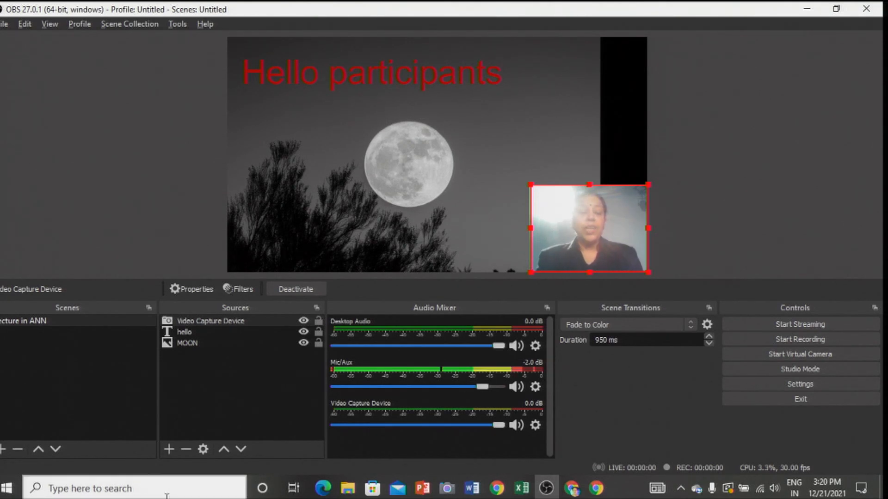
- Add a second scene to the scene list, keeping the name Scene 2
{"action": "left_click", "coordinate": [167, 450]}
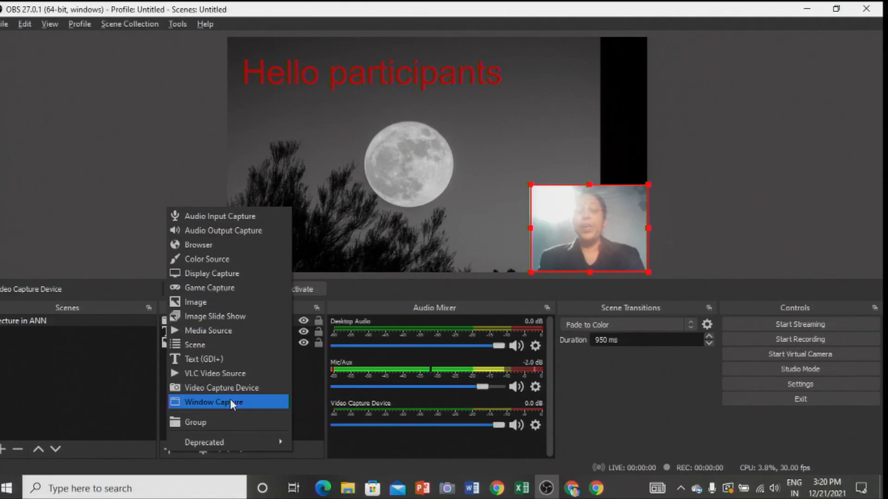
{"action": "left_click", "coordinate": [282, 123]}
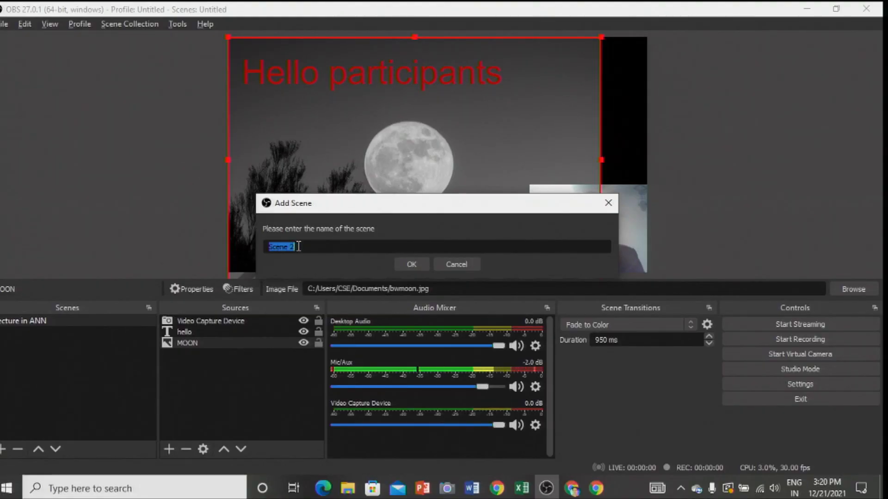
{"action": "left_click", "coordinate": [301, 246]}
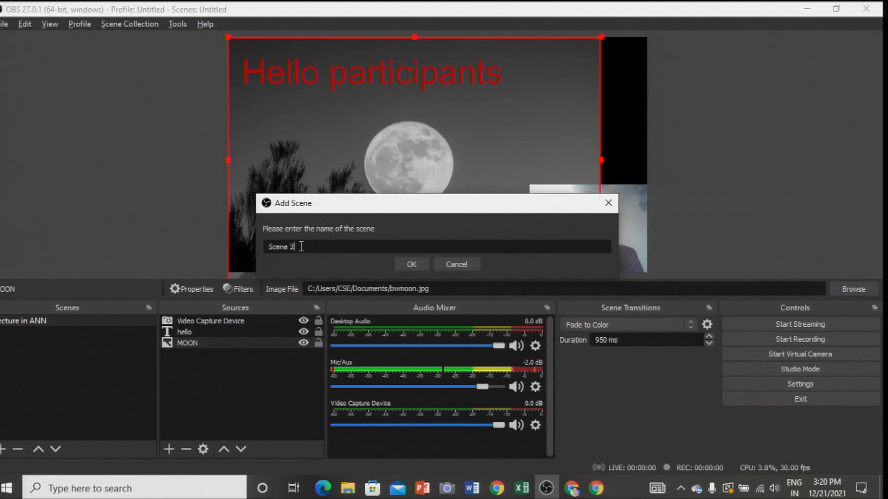
{"action": "left_click", "coordinate": [406, 265]}
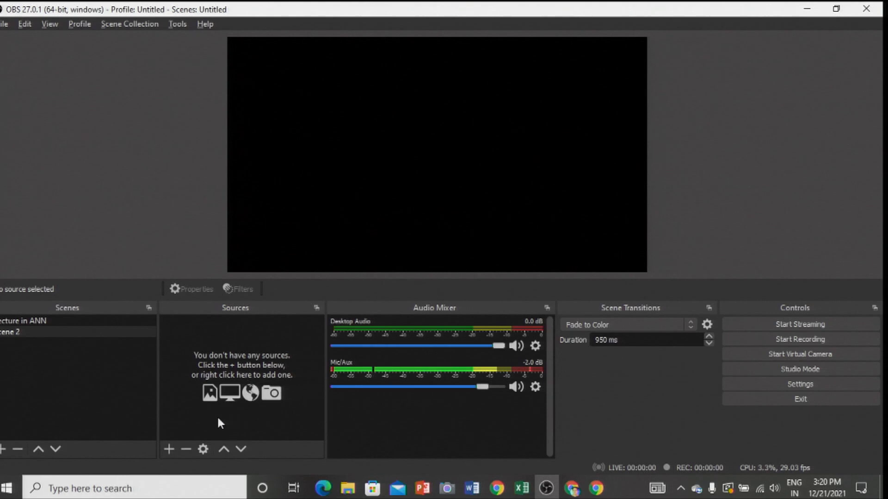
- Add a new Image source to Scene 2 using cameraman.png from the Documents folder, keeping the source name Image
{"action": "left_click", "coordinate": [170, 449]}
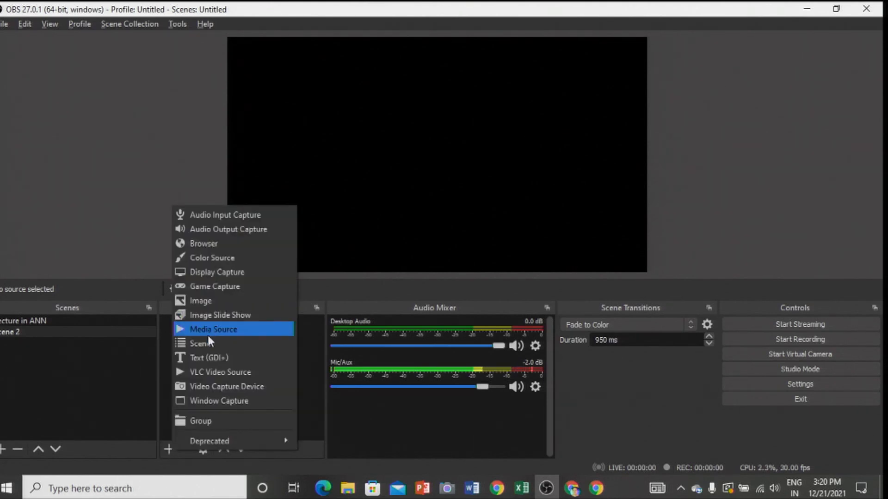
{"action": "left_click", "coordinate": [201, 301]}
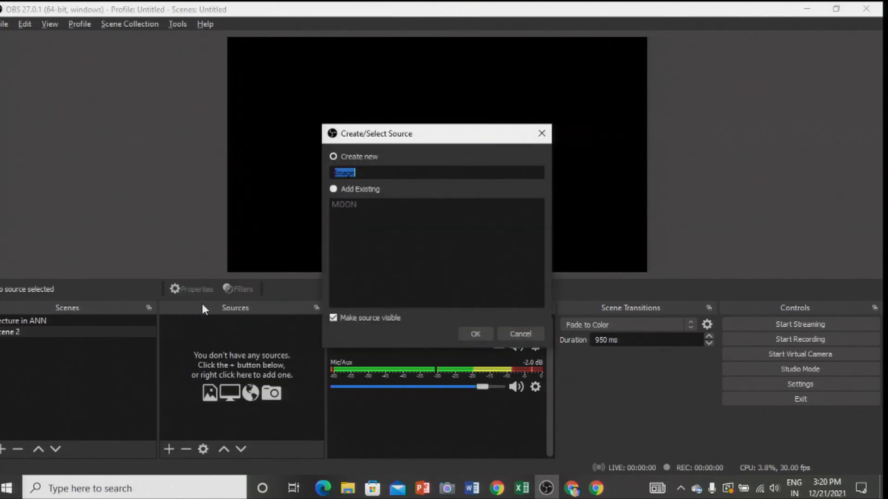
{"action": "left_click", "coordinate": [476, 334]}
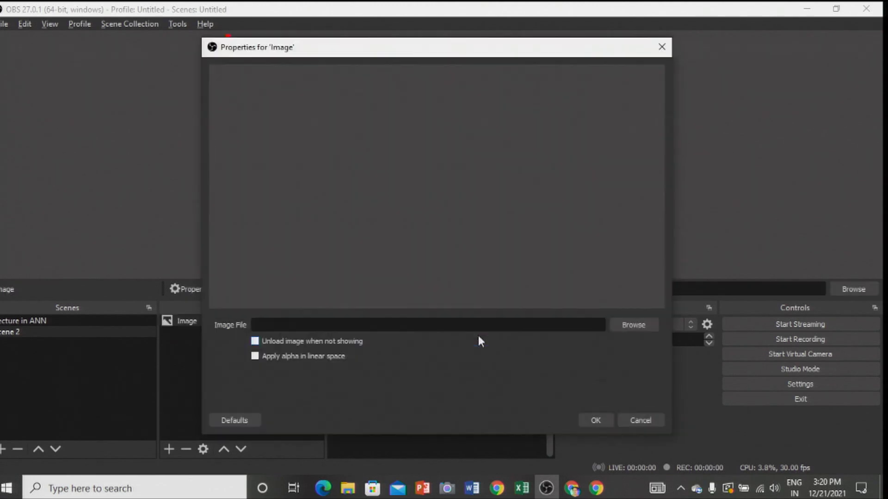
{"action": "left_click", "coordinate": [627, 327]}
{"action": "left_click_drag", "start_coordinate": [631, 134], "coordinate": [655, 251]}
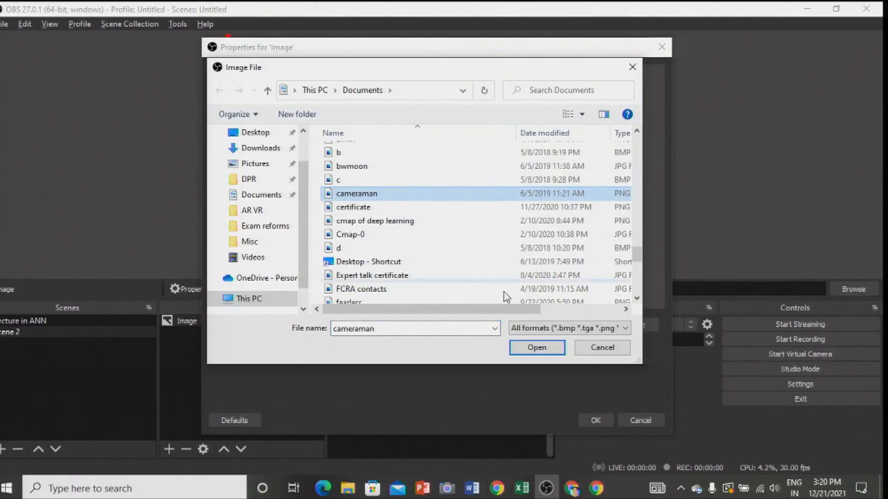
{"action": "left_click", "coordinate": [537, 348]}
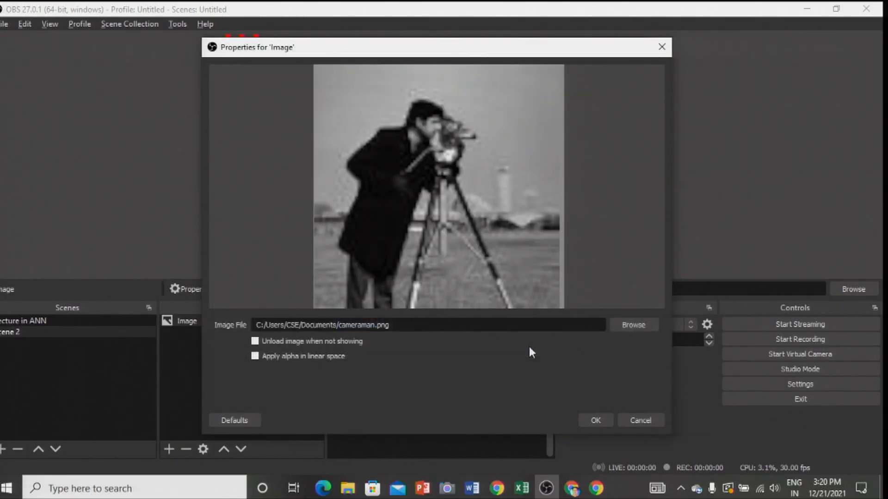
{"action": "left_click", "coordinate": [587, 420]}
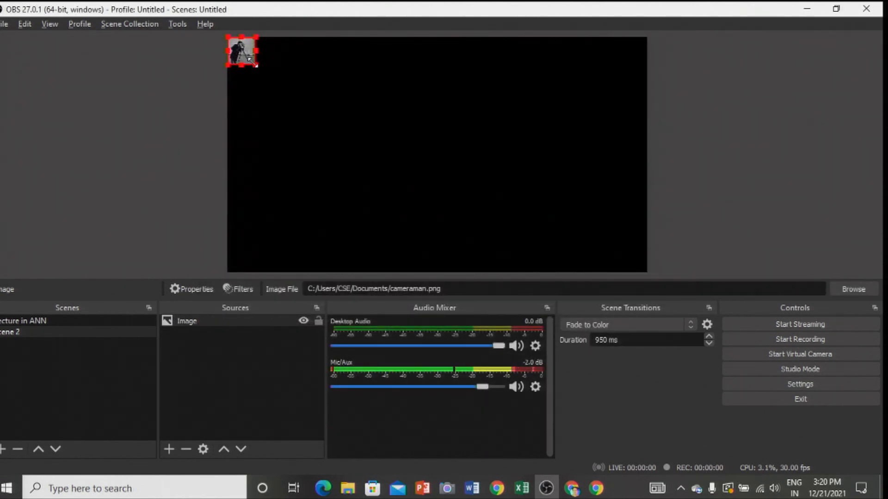
- Enlarge the cameraman image to the full canvas height and apply the Fit to screen transform
{"action": "left_click_drag", "start_coordinate": [260, 63], "coordinate": [463, 271]}
{"action": "right_click", "coordinate": [392, 126]}
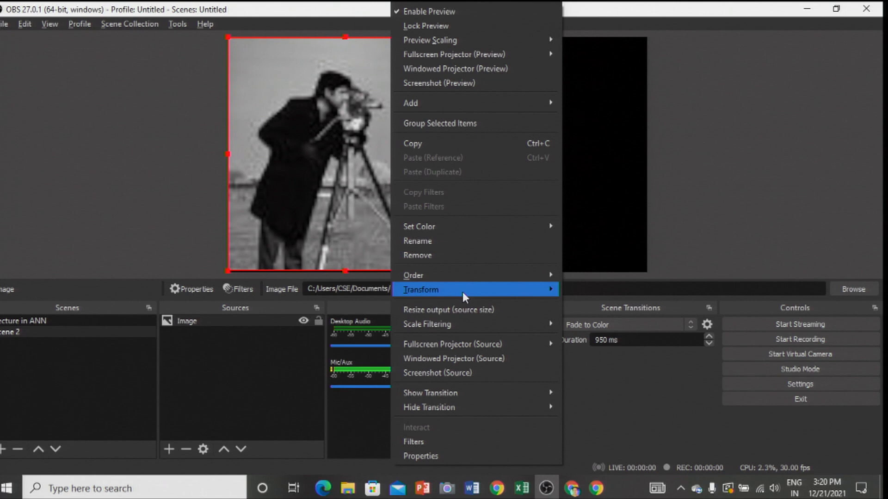
{"action": "mouse_move", "coordinate": [462, 292]}
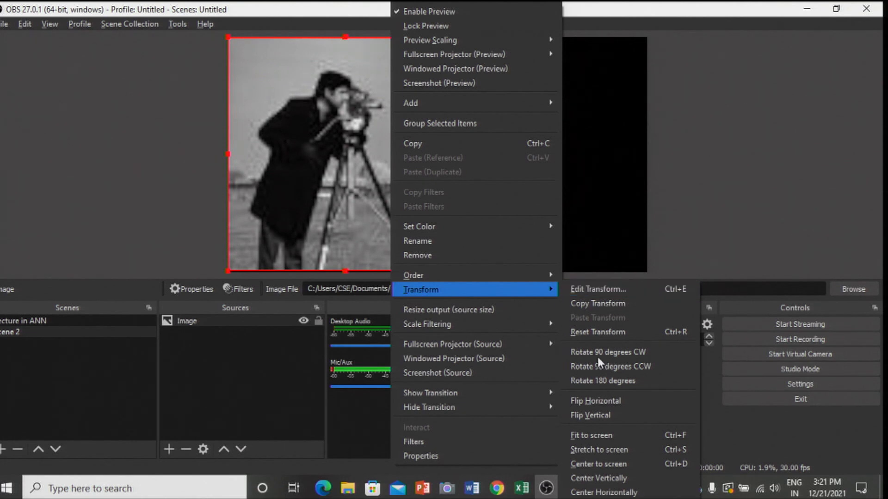
{"action": "left_click", "coordinate": [596, 435]}
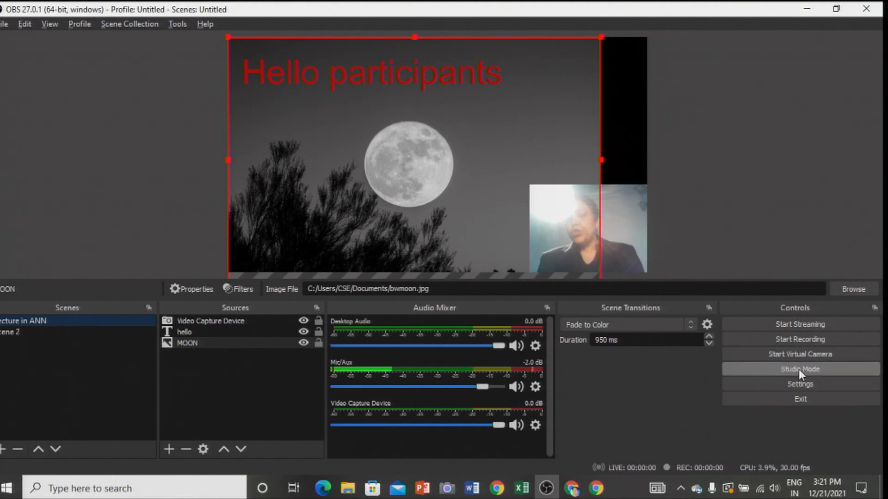
- Turn on Studio Mode and manually transition the program output to Scene 2, then back to Lecture in ANN
{"action": "left_click", "coordinate": [798, 370]}
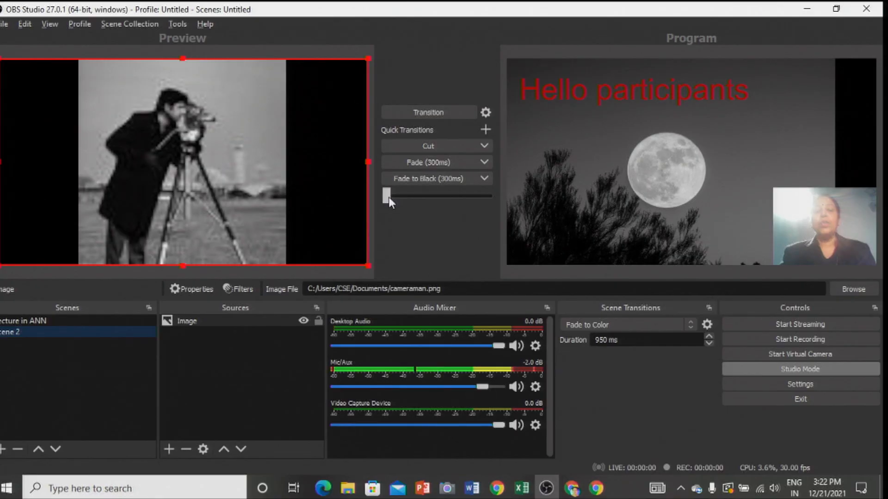
{"action": "left_click_drag", "start_coordinate": [390, 197], "coordinate": [493, 197]}
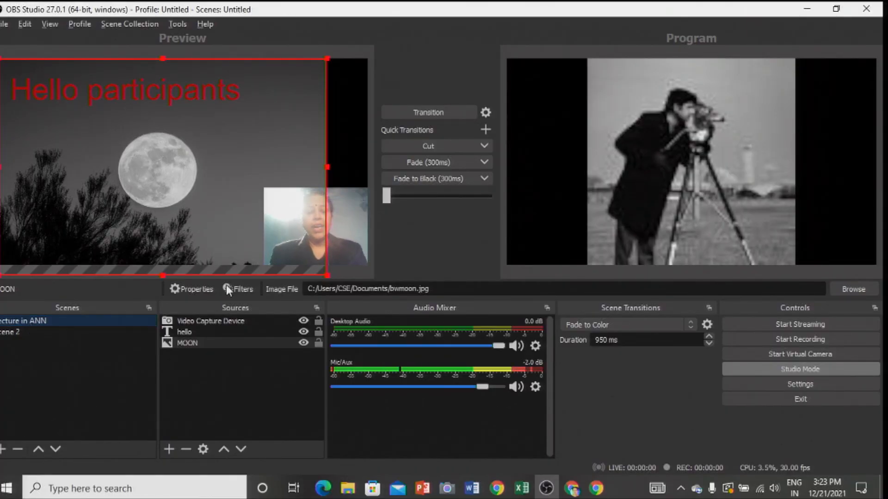
{"action": "left_click_drag", "start_coordinate": [385, 196], "coordinate": [507, 194]}
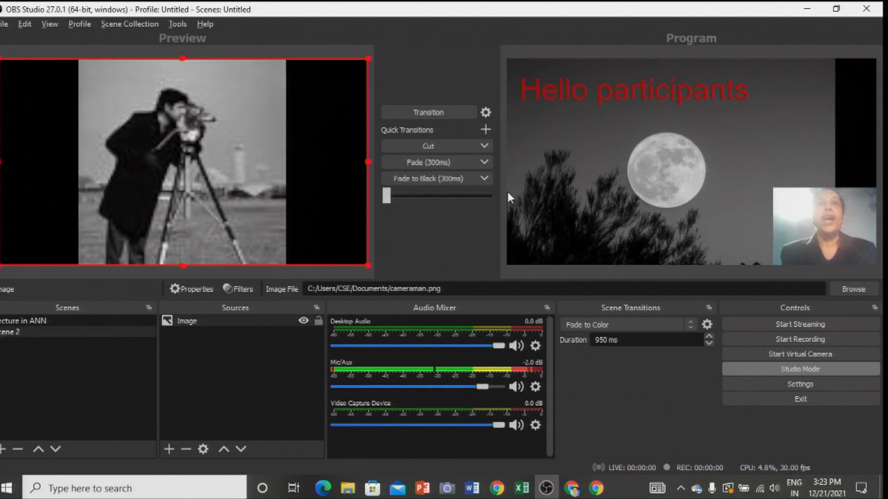
- Start recording and manually transition the program output from Lecture in ANN to Scene 2
{"action": "left_click", "coordinate": [771, 339]}
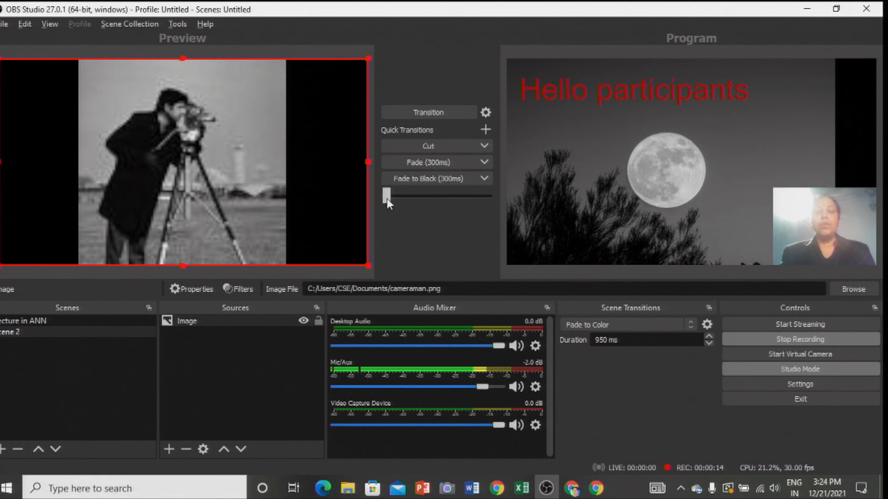
{"action": "left_click_drag", "start_coordinate": [458, 204], "coordinate": [502, 203]}
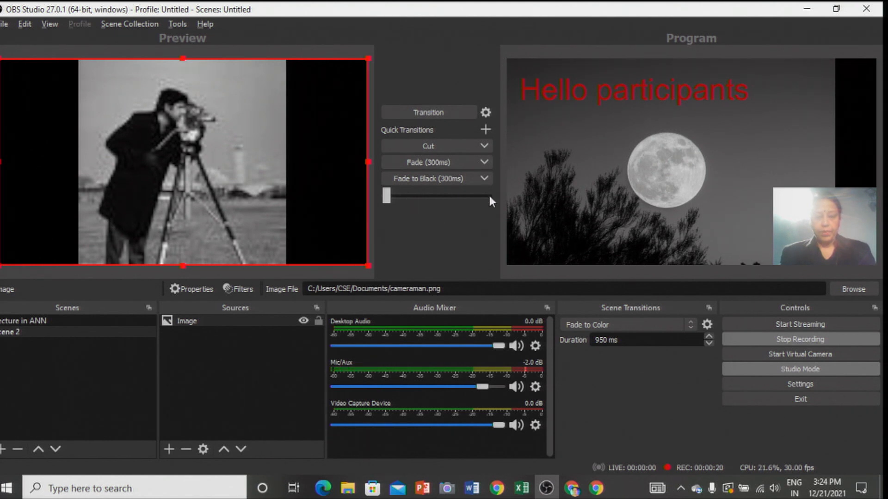
{"action": "left_click_drag", "start_coordinate": [390, 196], "coordinate": [479, 196]}
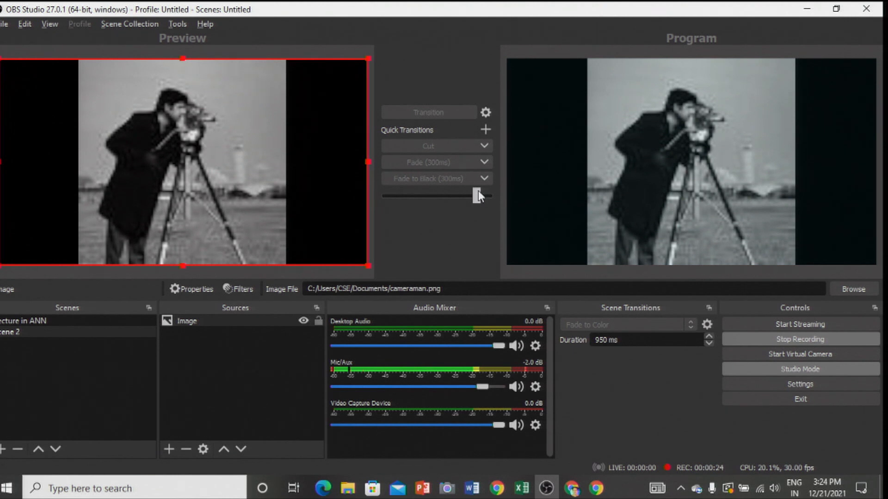